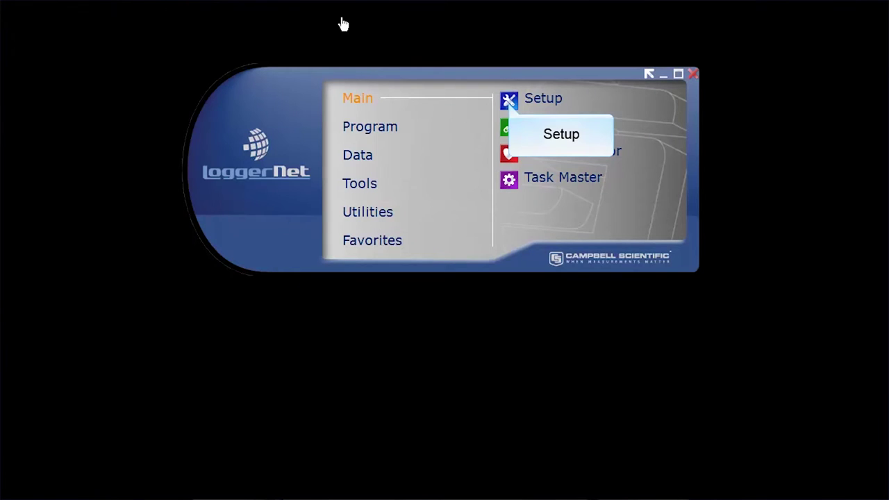
- Open the Setup screen in EZ View and launch the EZSetup Wizard for a new datalogger
left_click(509, 102)
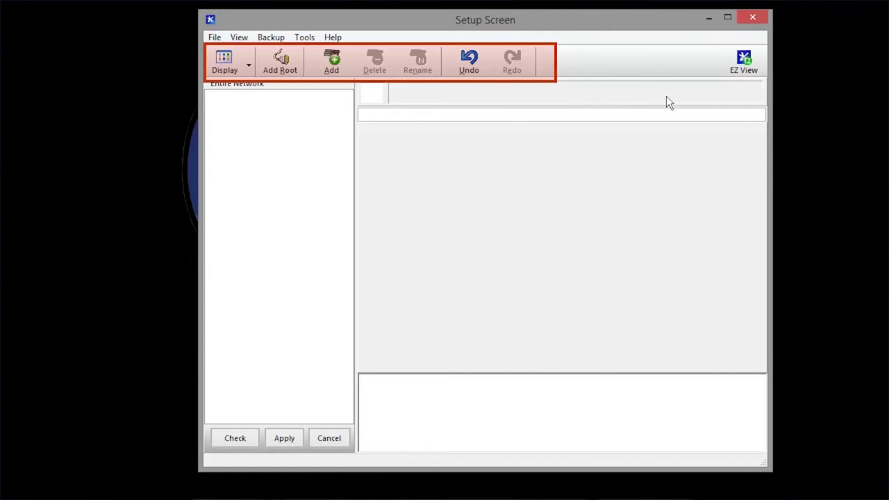
left_click(755, 67)
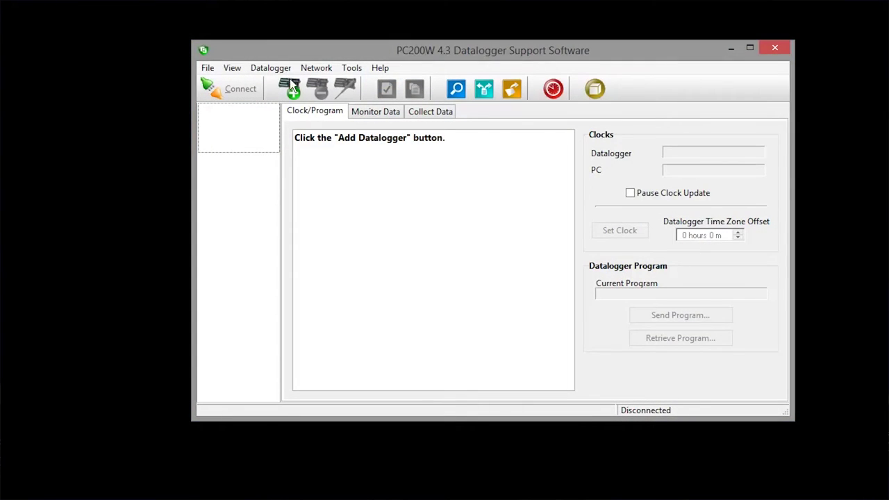
left_click(293, 91)
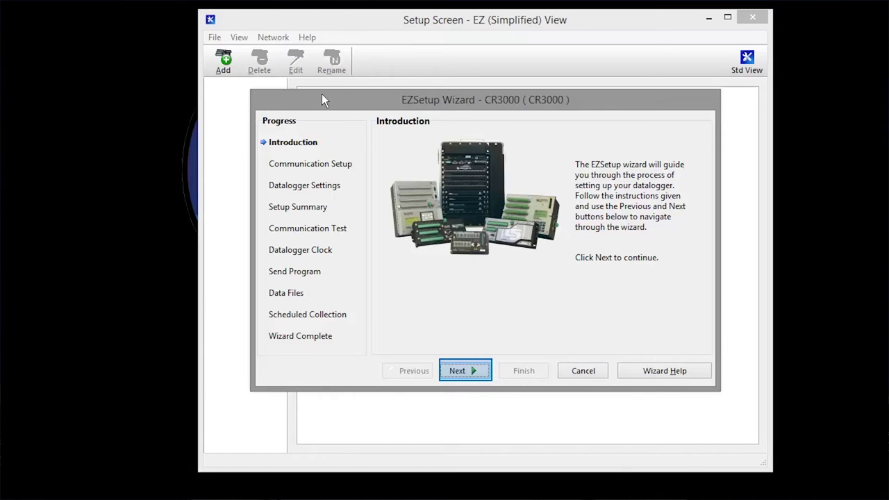
- Choose CR6Series as the datalogger type and name it CR6Tutorial
left_click(457, 368)
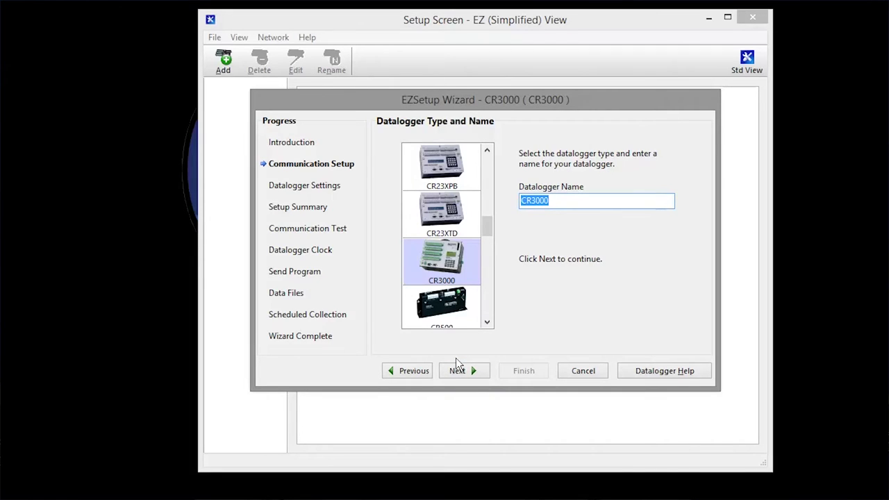
scroll(487, 295, "down", 2)
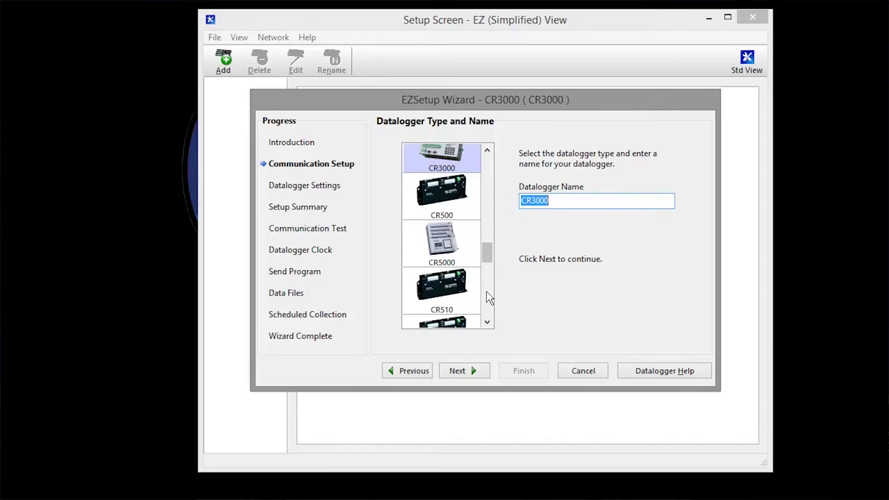
scroll(486, 293, "down", 2)
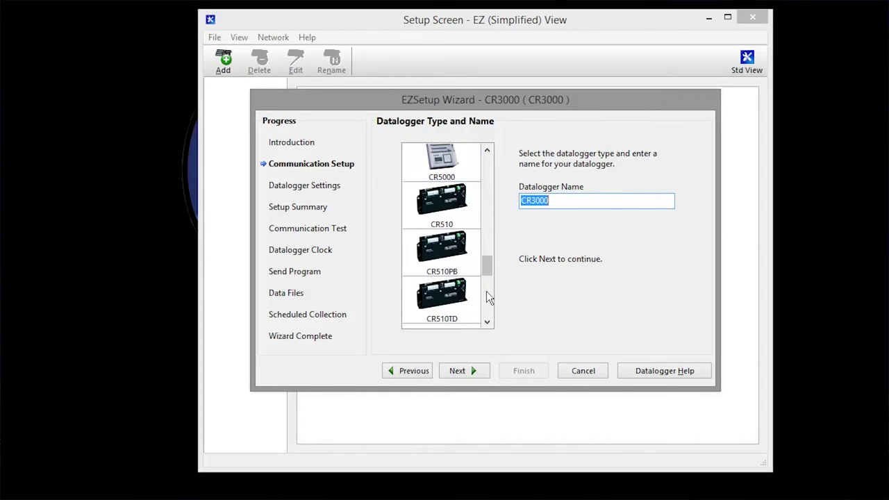
scroll(487, 292, "down", 2)
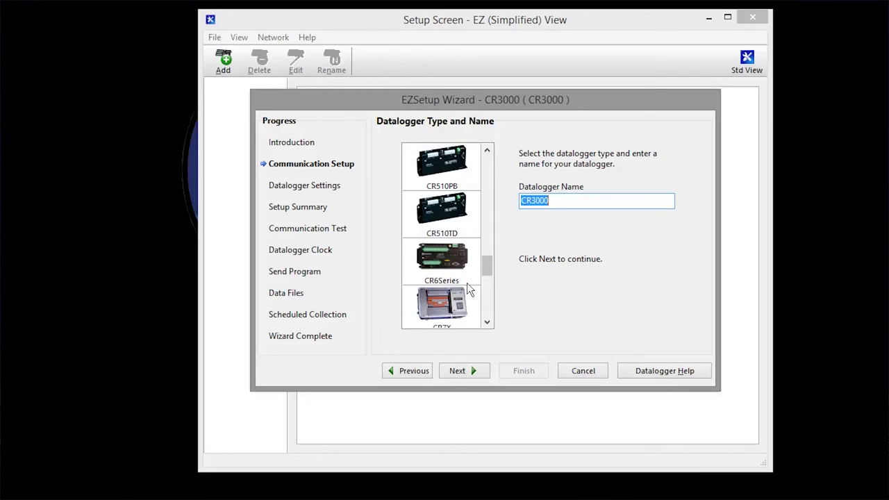
left_click(464, 273)
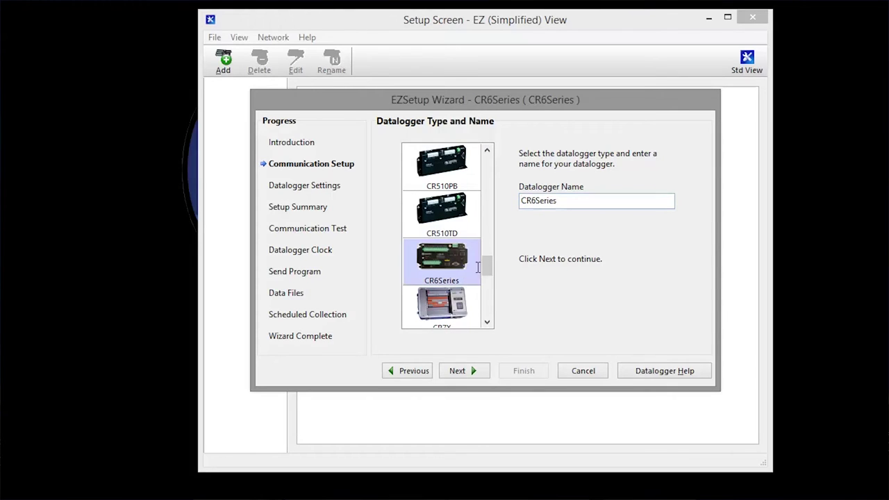
left_click(573, 202)
key("BackSpace")
key("BackSpace")
key("BackSpace")
key("BackSpace")
key("BackSpace")
key("BackSpace")
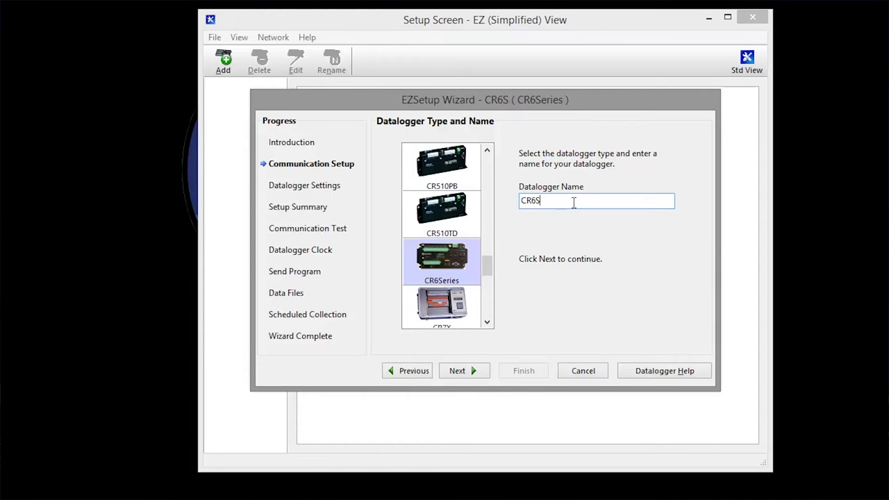
type("Tutorial")
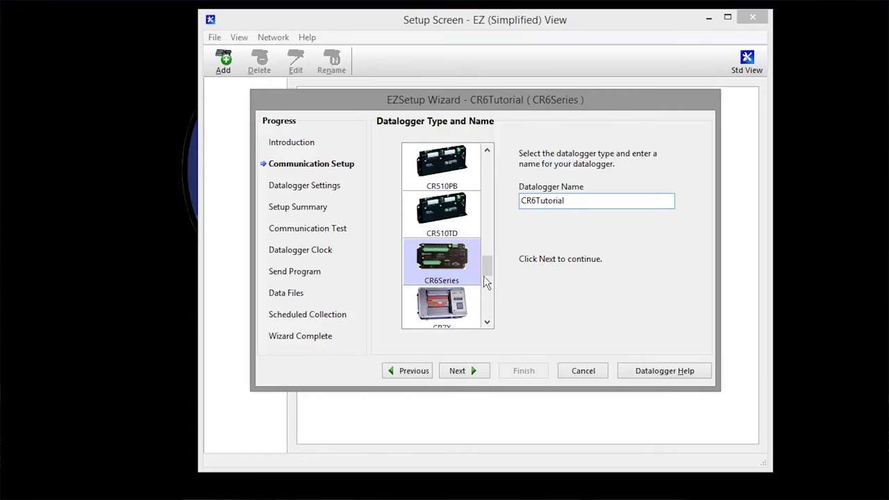
left_click(473, 371)
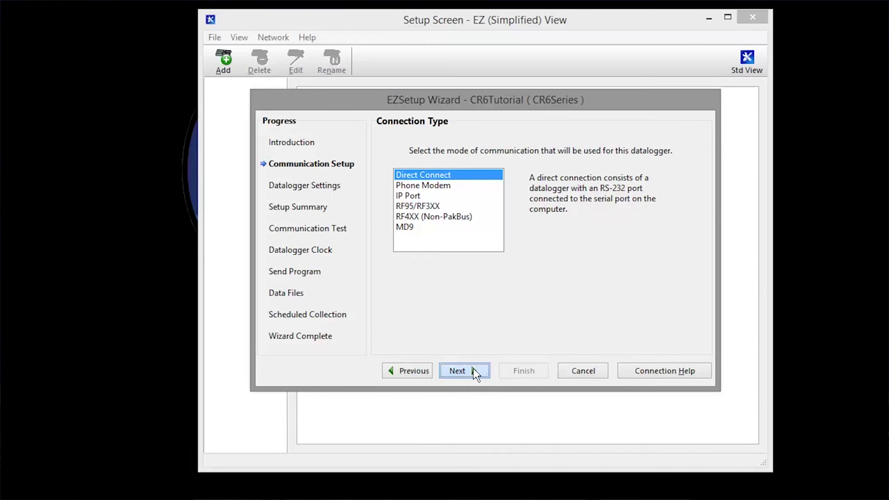
- Keep Direct Connect and select the CR6 on COM7 as the communication port
left_click(474, 373)
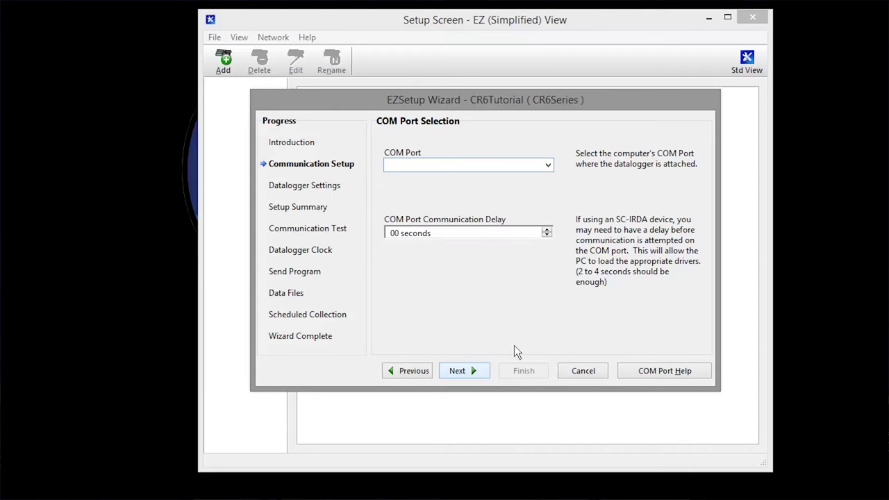
left_click(548, 165)
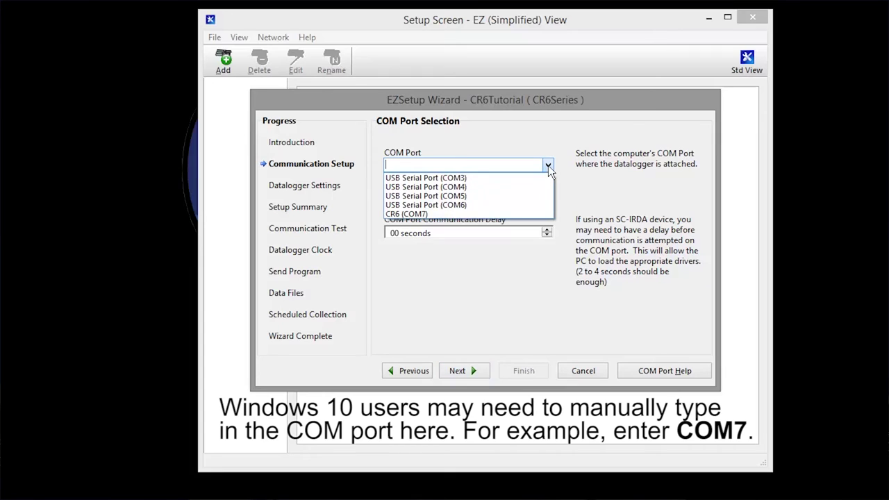
left_click(428, 214)
left_click(466, 370)
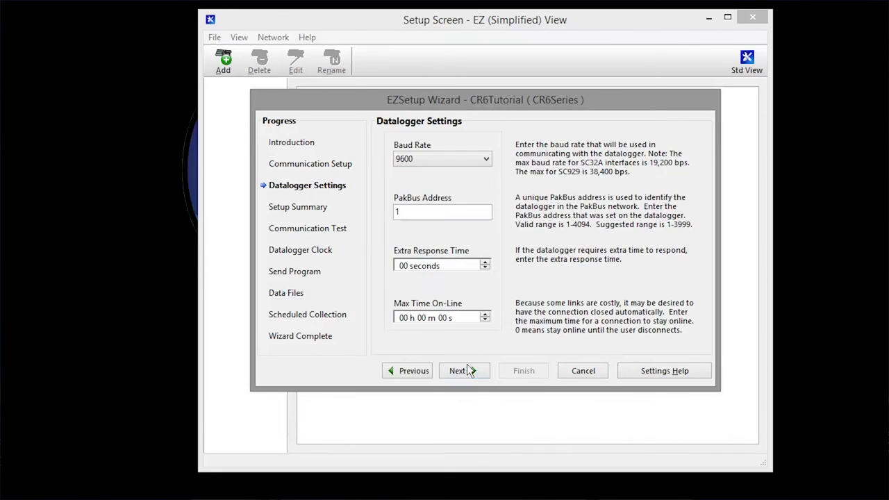
- Set the baud rate to 115200 and continue to the setup summary
left_click(487, 160)
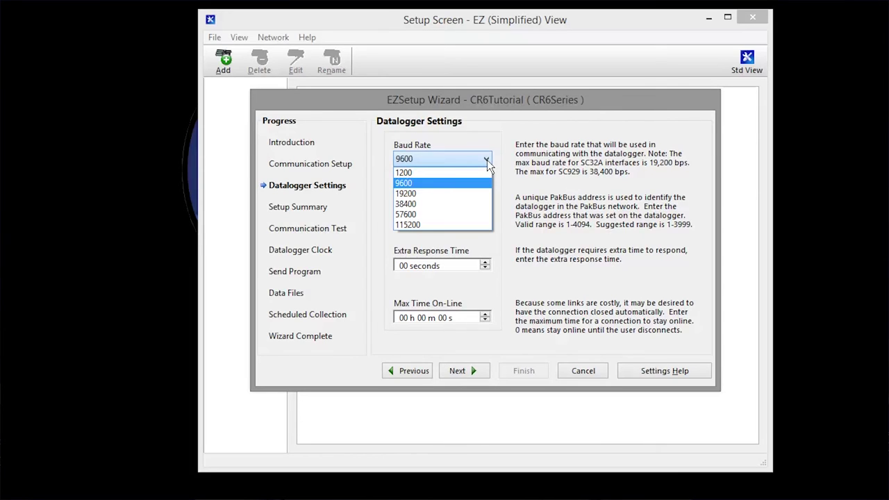
left_click(405, 225)
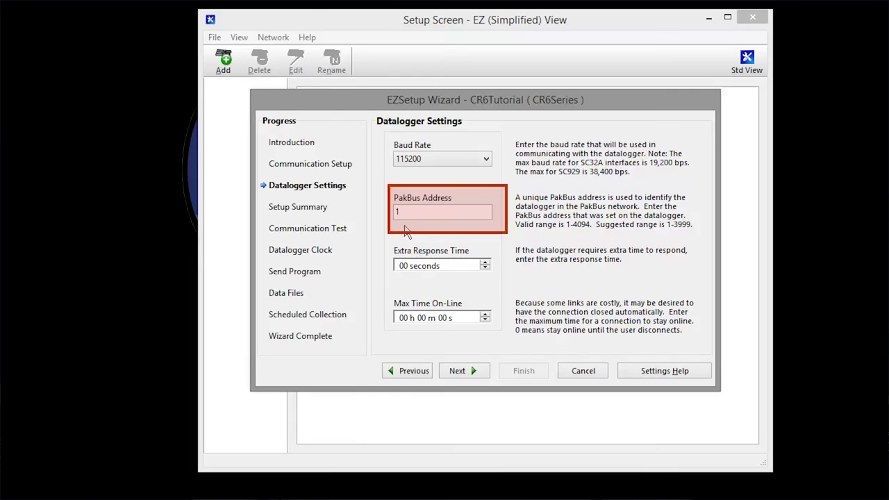
left_click(463, 371)
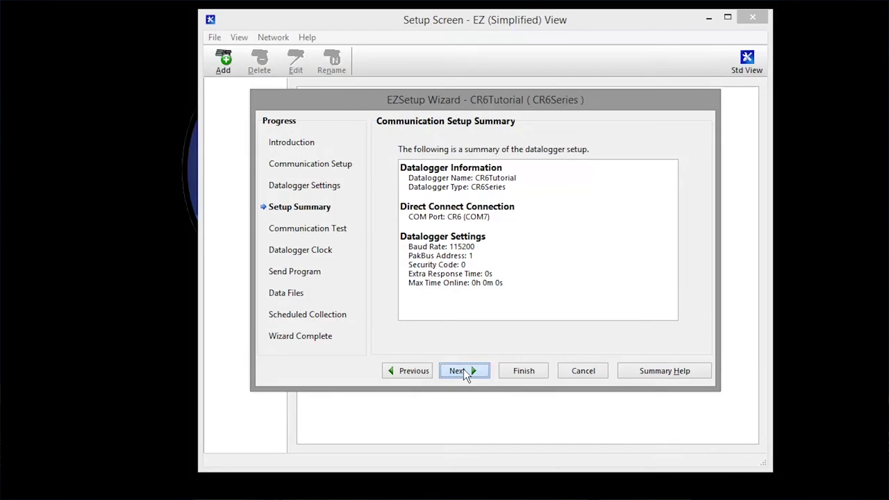
- Sync the CR6Tutorial clock to server time, skip sending a program, and finish the wizard
left_click(463, 371)
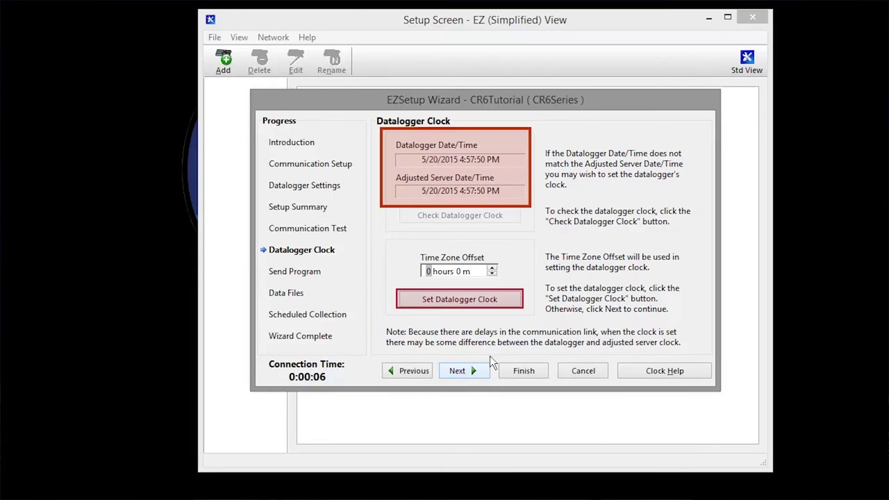
left_click(496, 301)
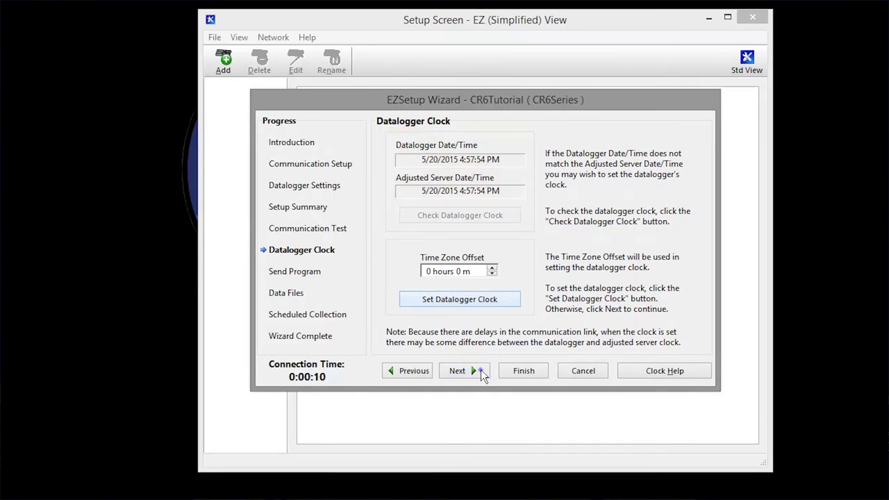
left_click(481, 369)
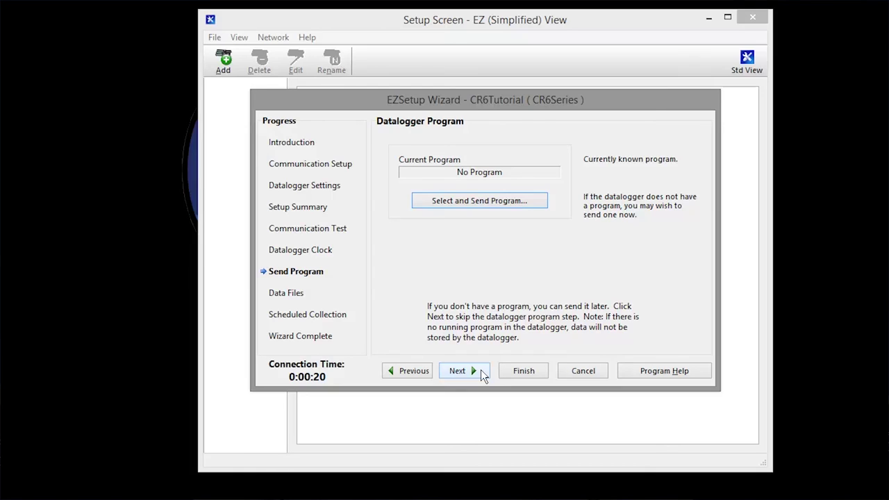
left_click(523, 371)
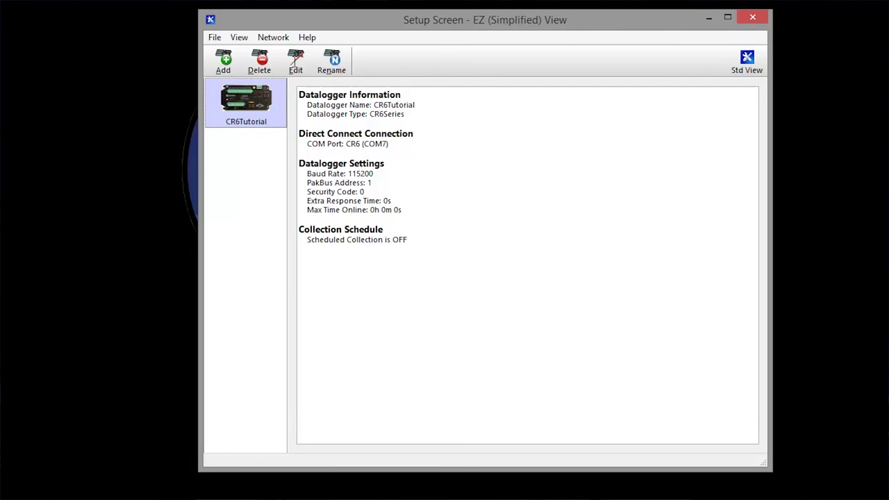
left_click(295, 63)
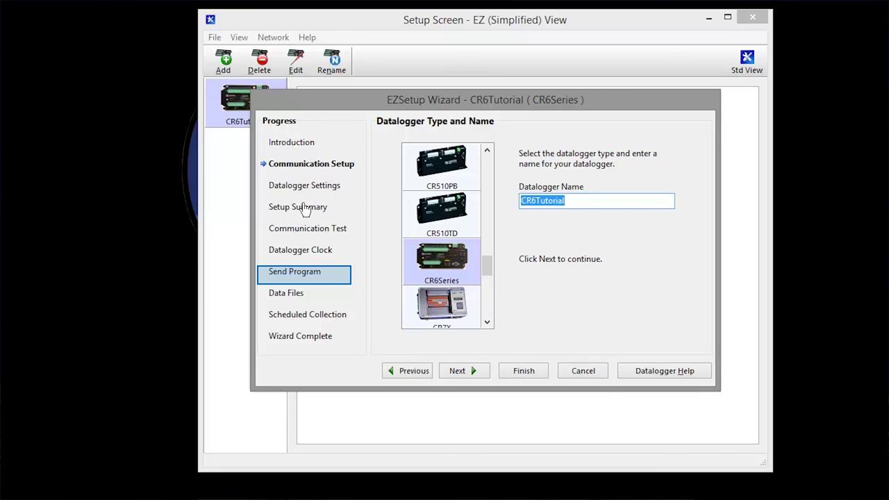
left_click(306, 280)
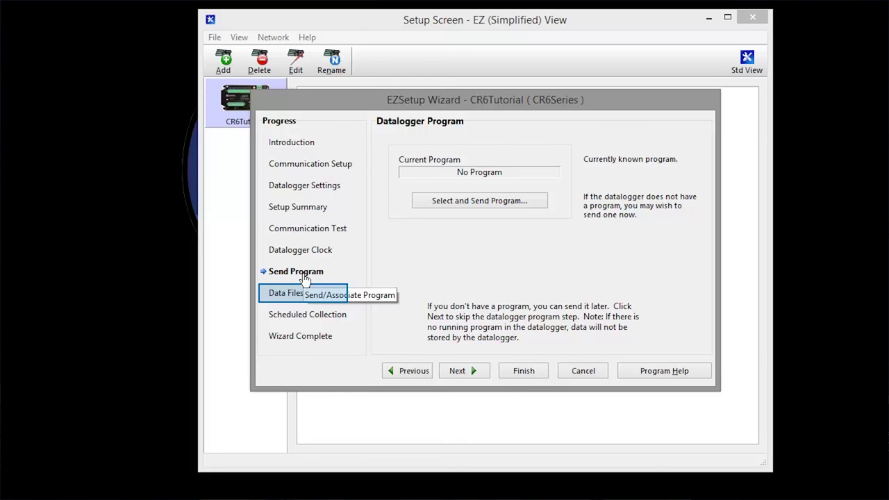
left_click(304, 294)
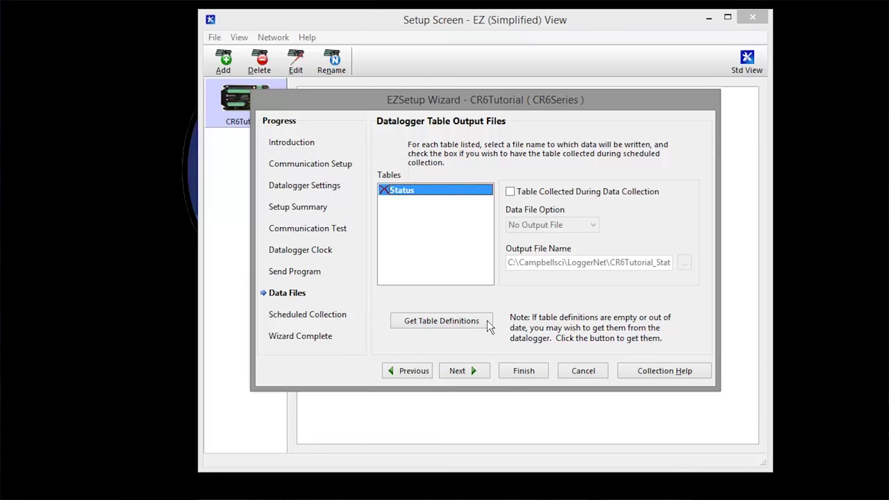
left_click(539, 373)
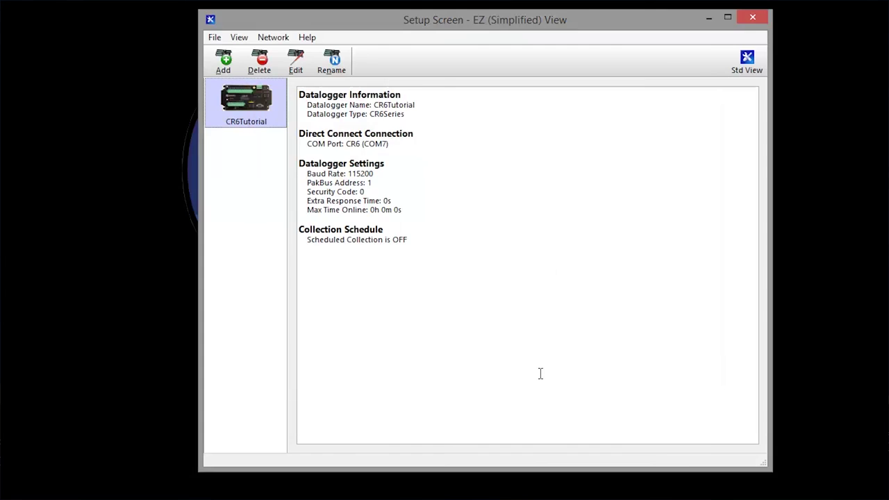